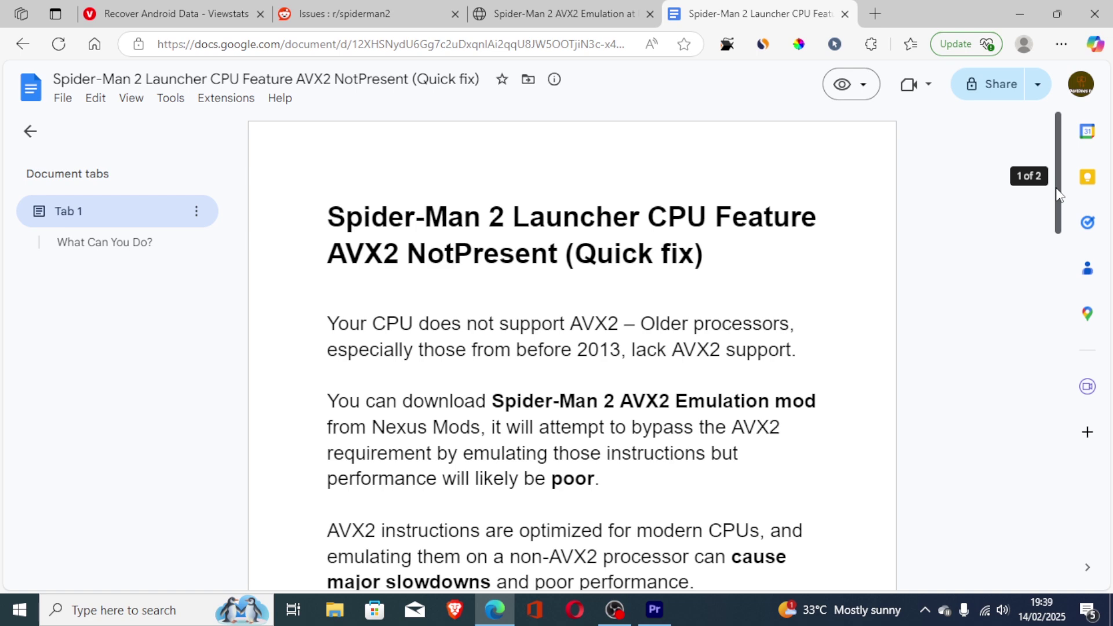
- Check the Spider-Man 2 AVX2 Mod v1.0 zip download on Nexus Mods and select its file name
scroll(1060, 194, "down", 2)
scroll(1060, 194, "up", 2)
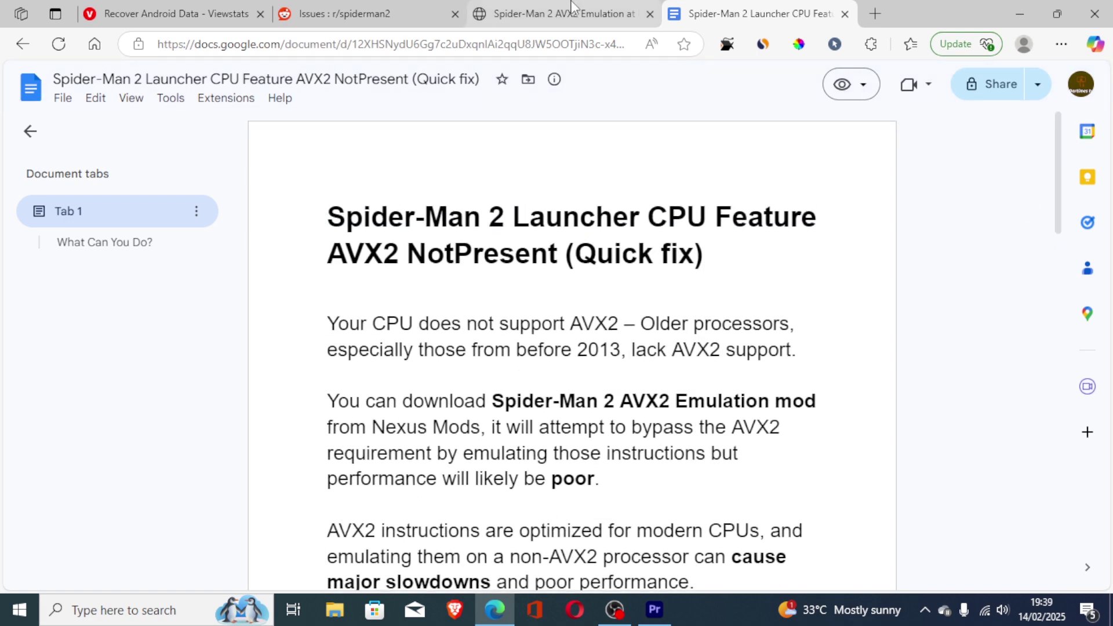
left_click(554, 13)
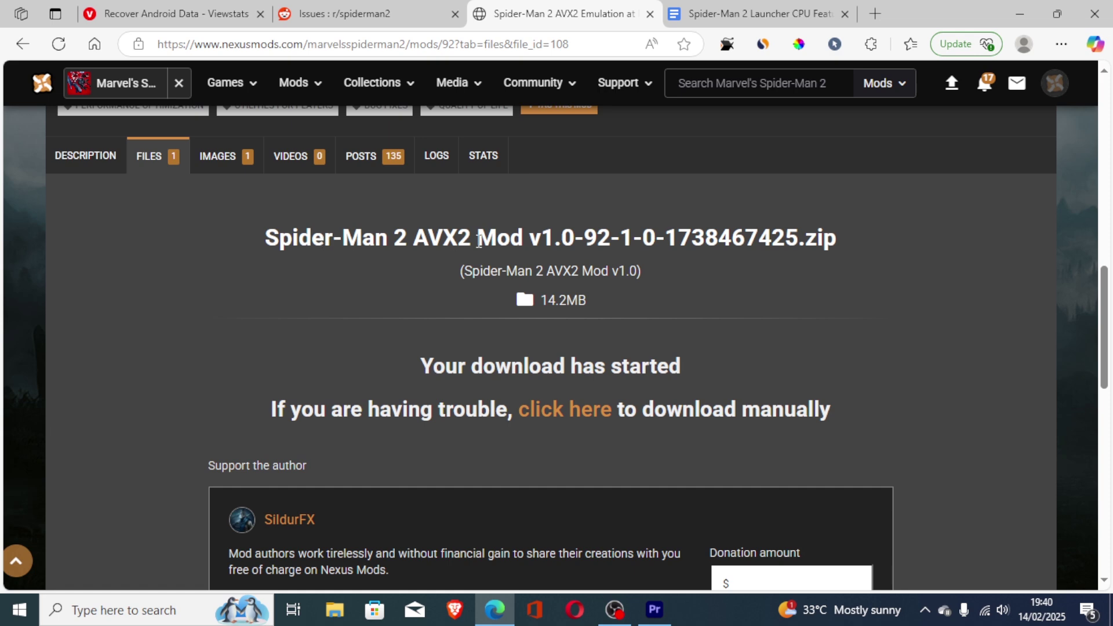
left_click(740, 7)
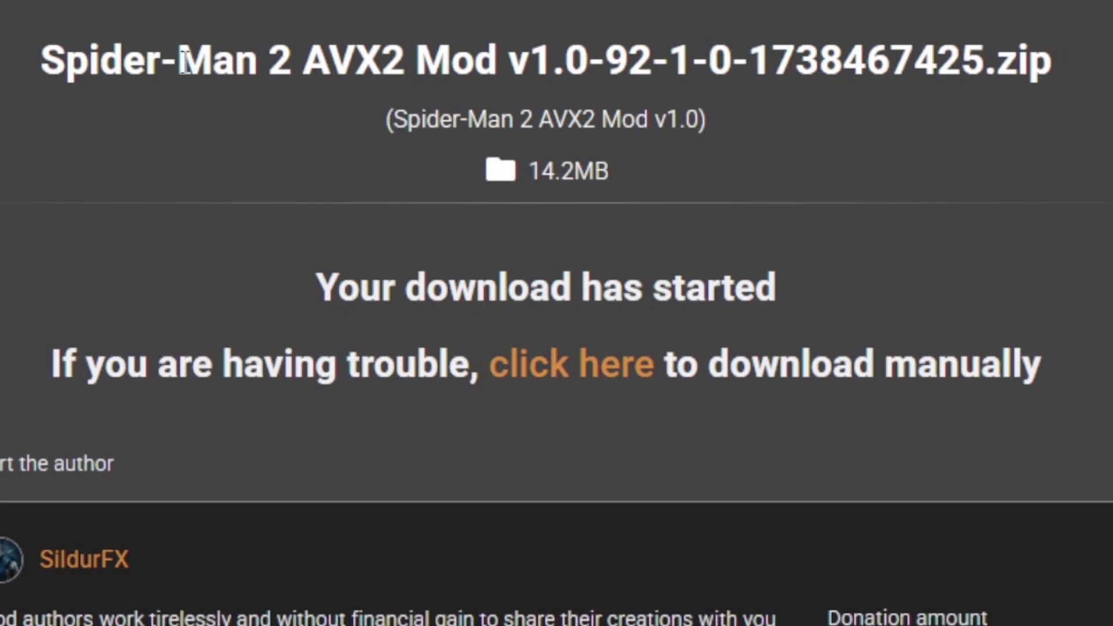
left_click_drag(43, 62, 454, 60)
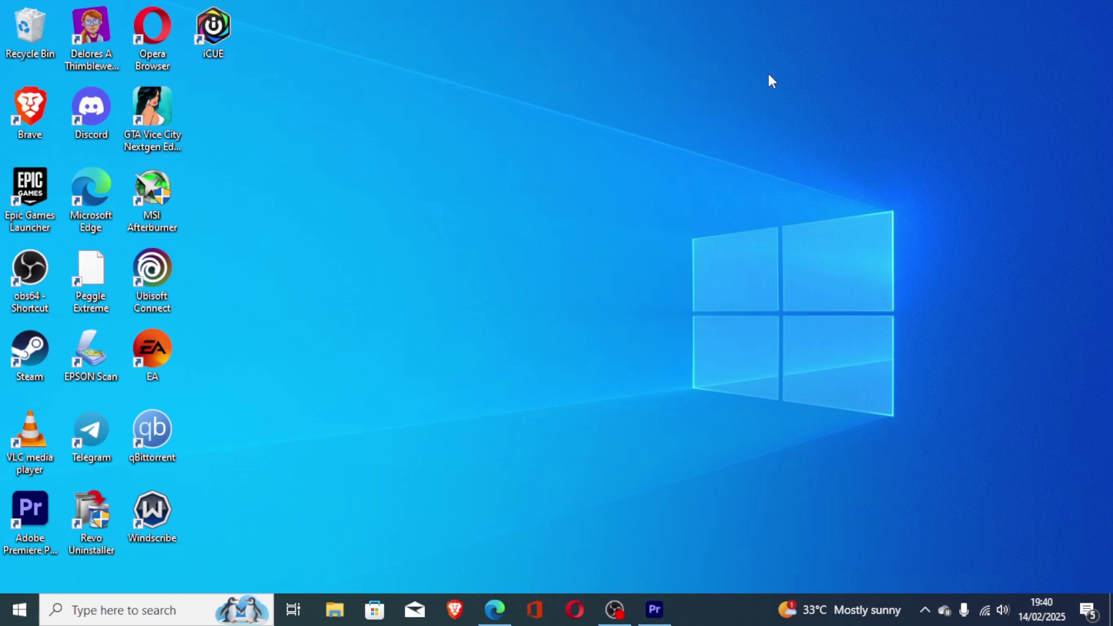
- Browse to Downloads in File Explorer and enter the extracted Spider-Man 2 AVX2 Mod folder
key("super+e")
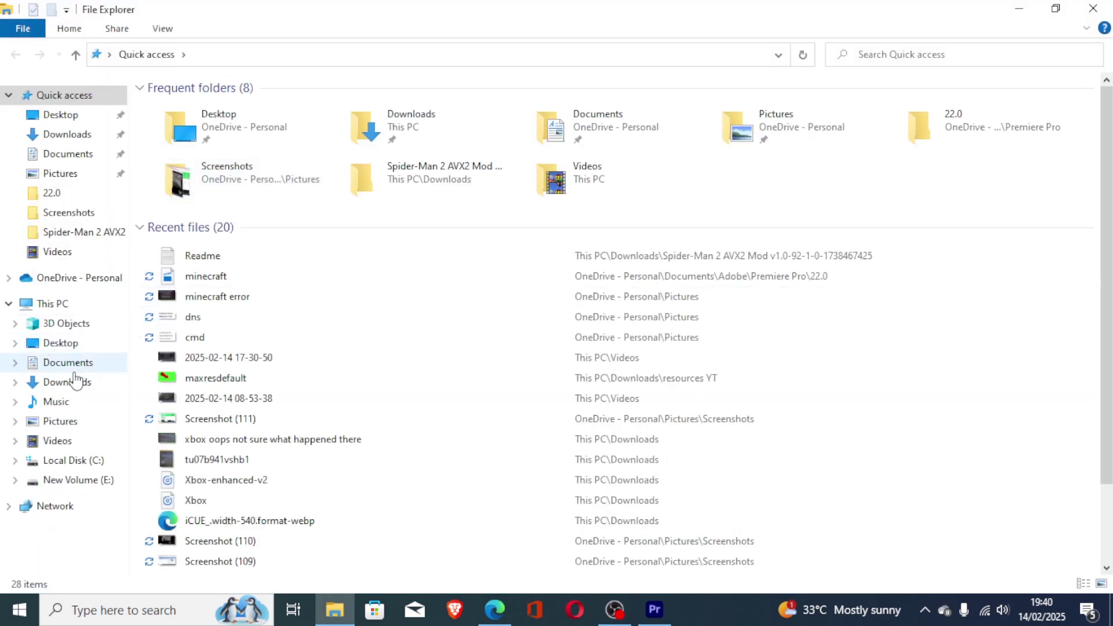
left_click(74, 381)
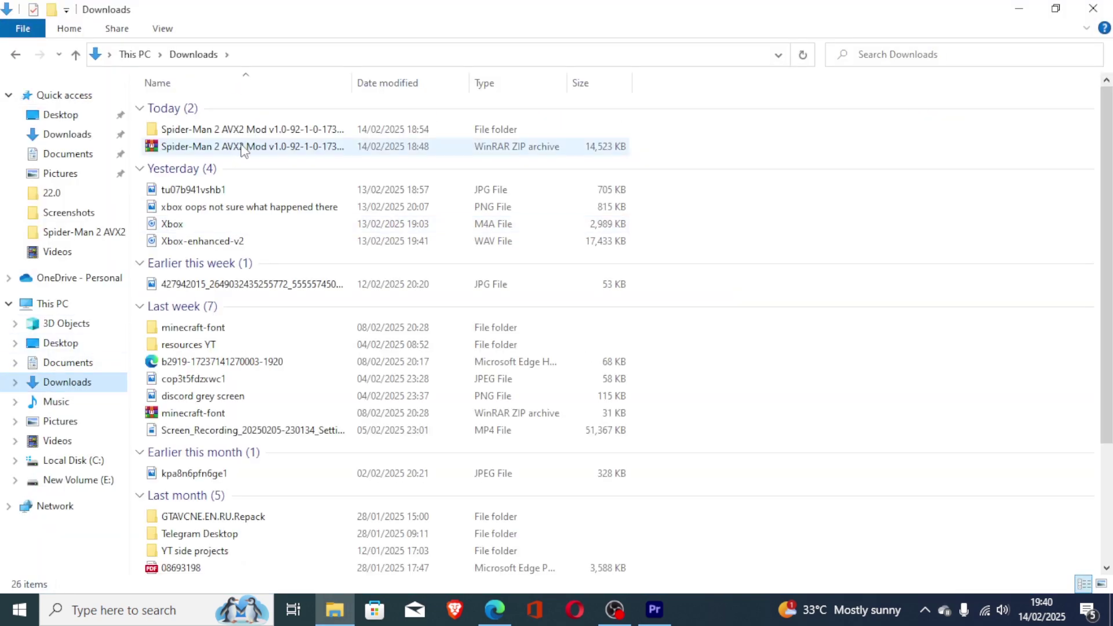
double_click(285, 130)
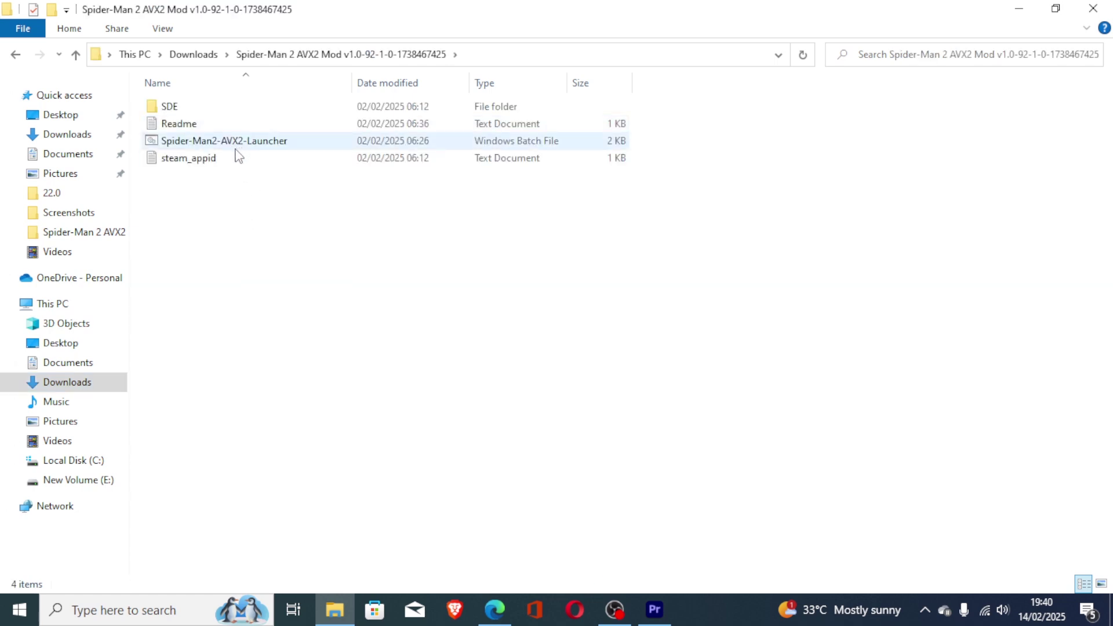
- Open the mod's Readme in Notepad and highlight its 'Installation:' heading
double_click(225, 125)
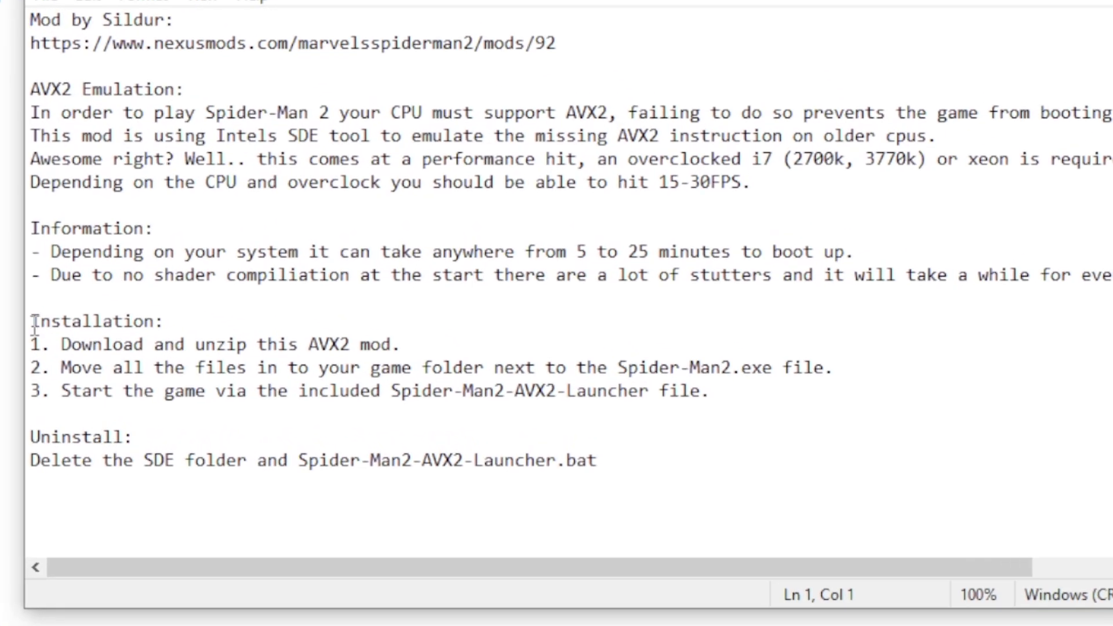
left_click_drag(33, 322, 195, 322)
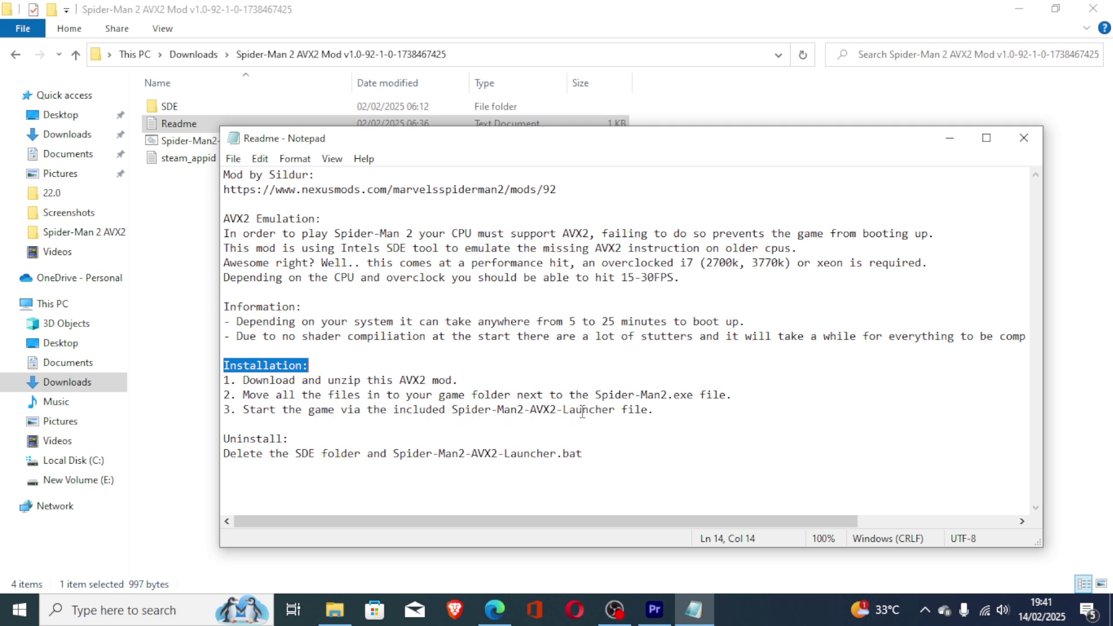
- Close the Readme, select and deselect the four mod files, then reopen and close the Readme
key("alt+F4")
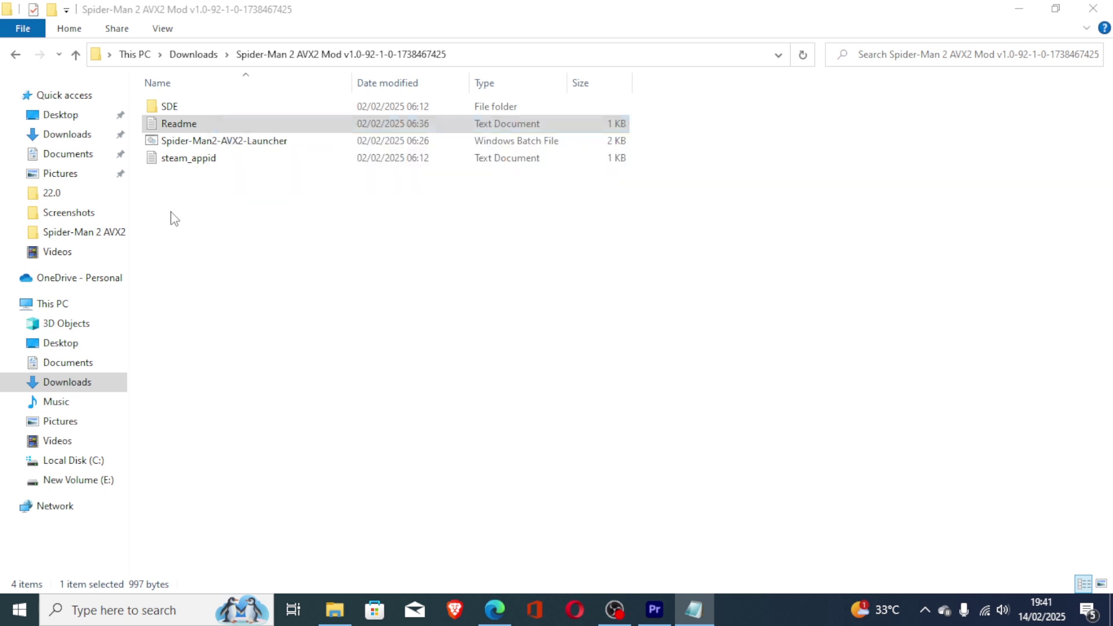
left_click_drag(196, 238, 195, 107)
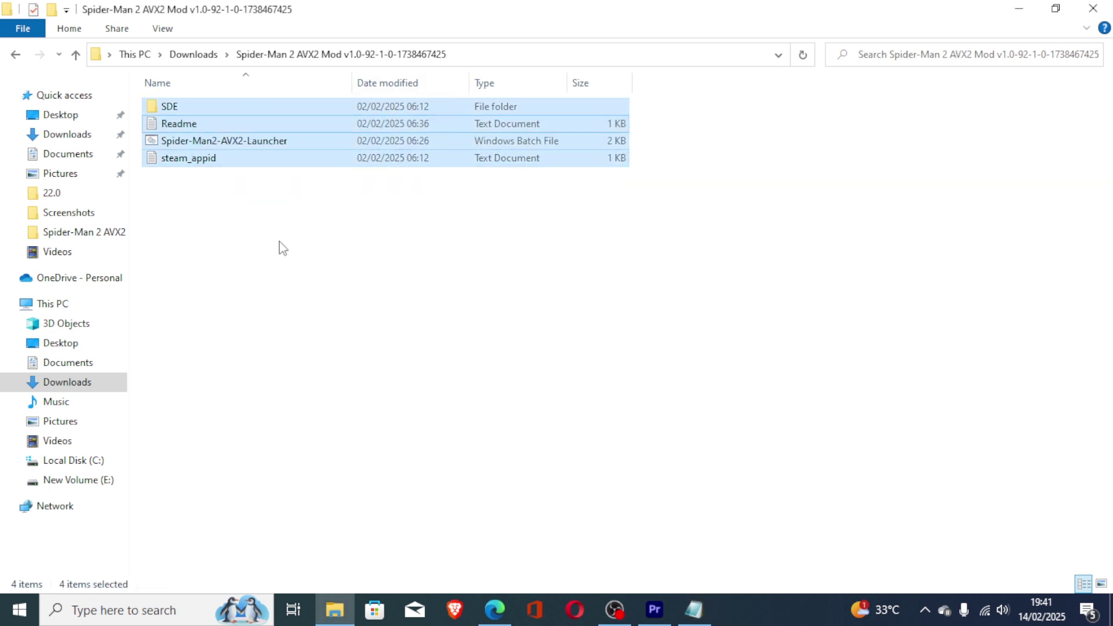
left_click(265, 224)
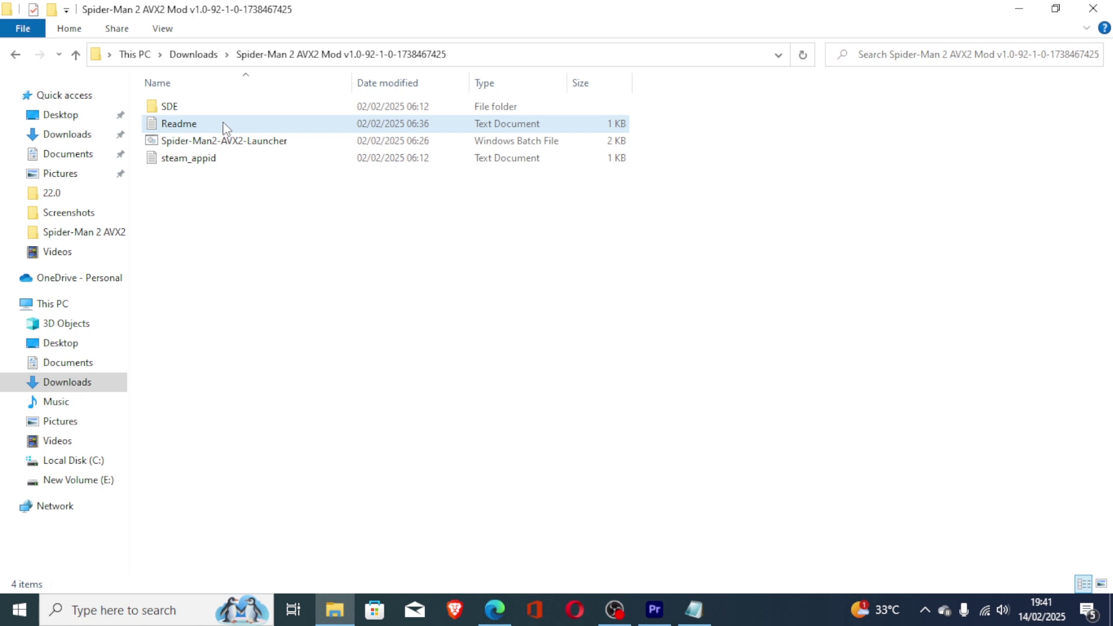
double_click(226, 127)
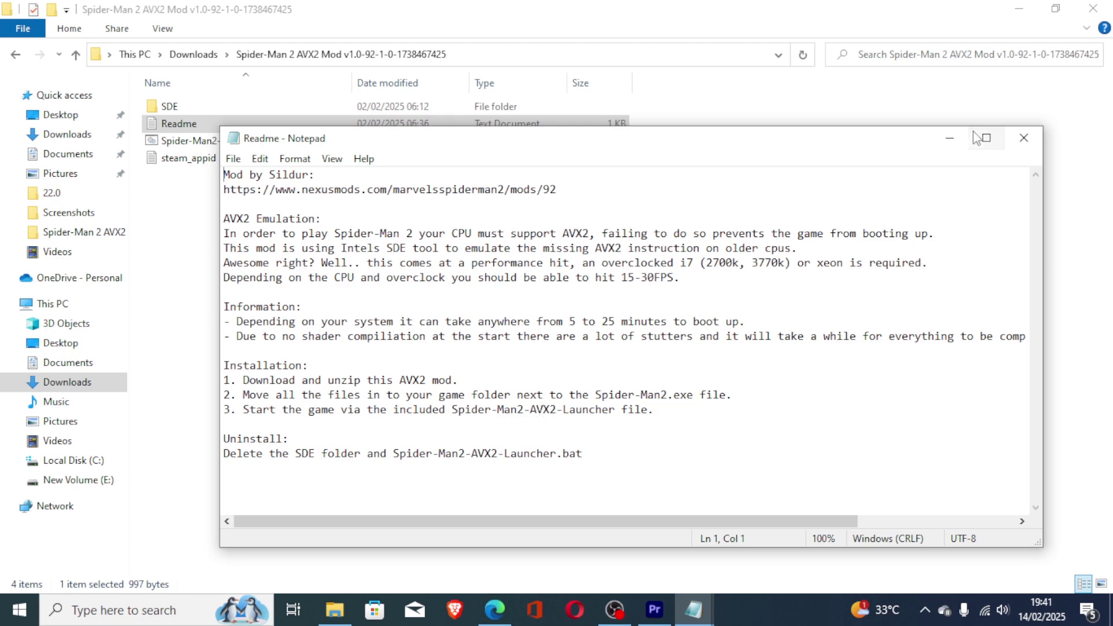
left_click(1024, 138)
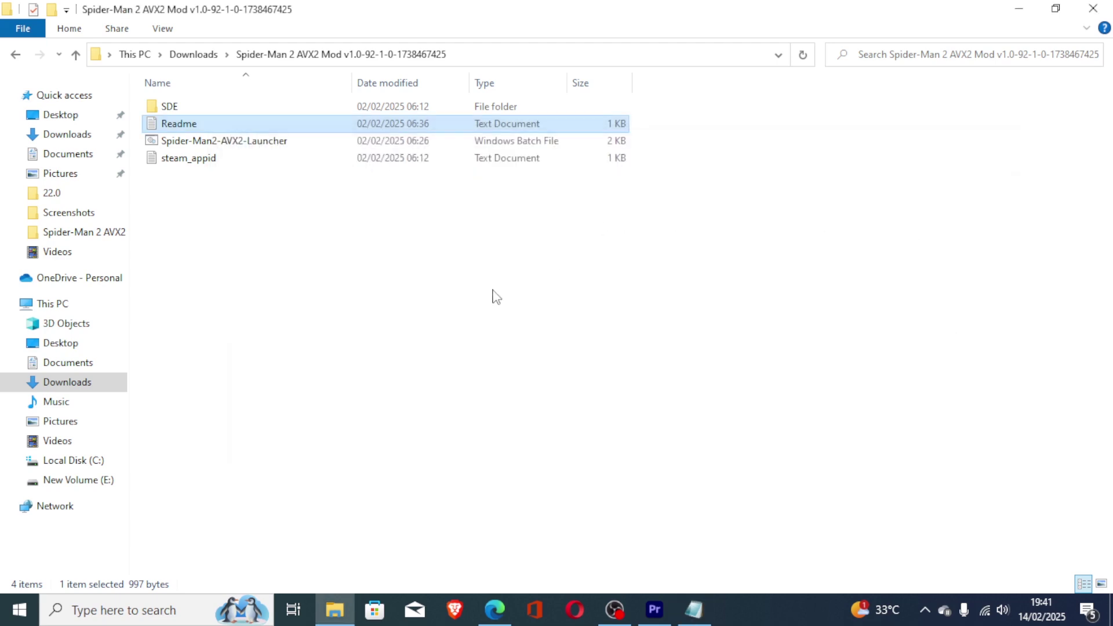
- Return to the Google Docs troubleshooting guide and scroll down to 'What Can You Do?'
left_click(494, 609)
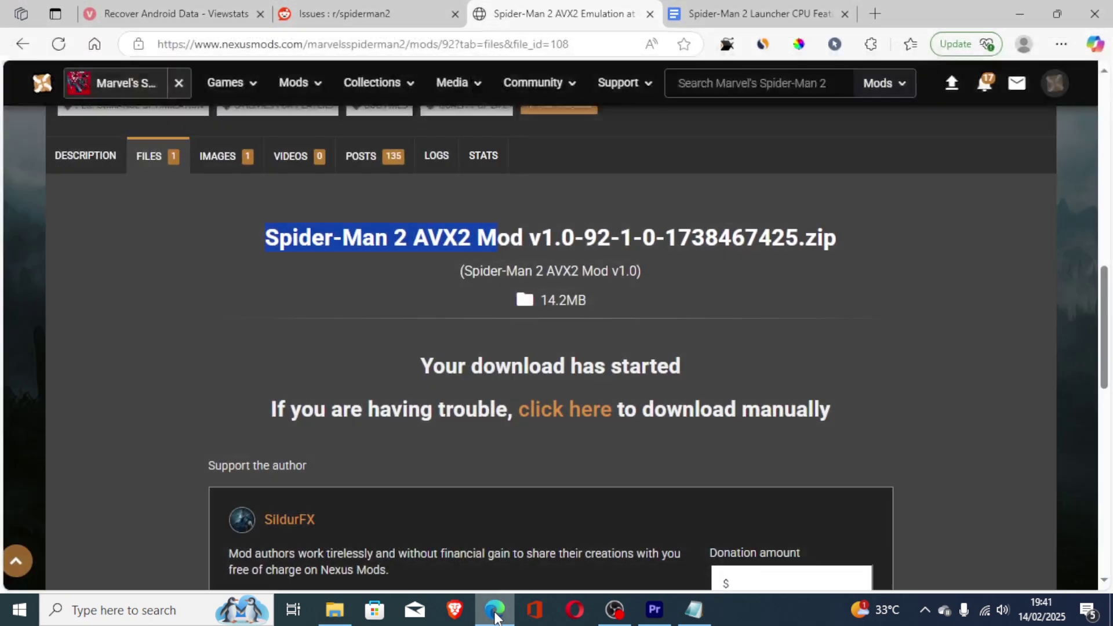
left_click(737, 7)
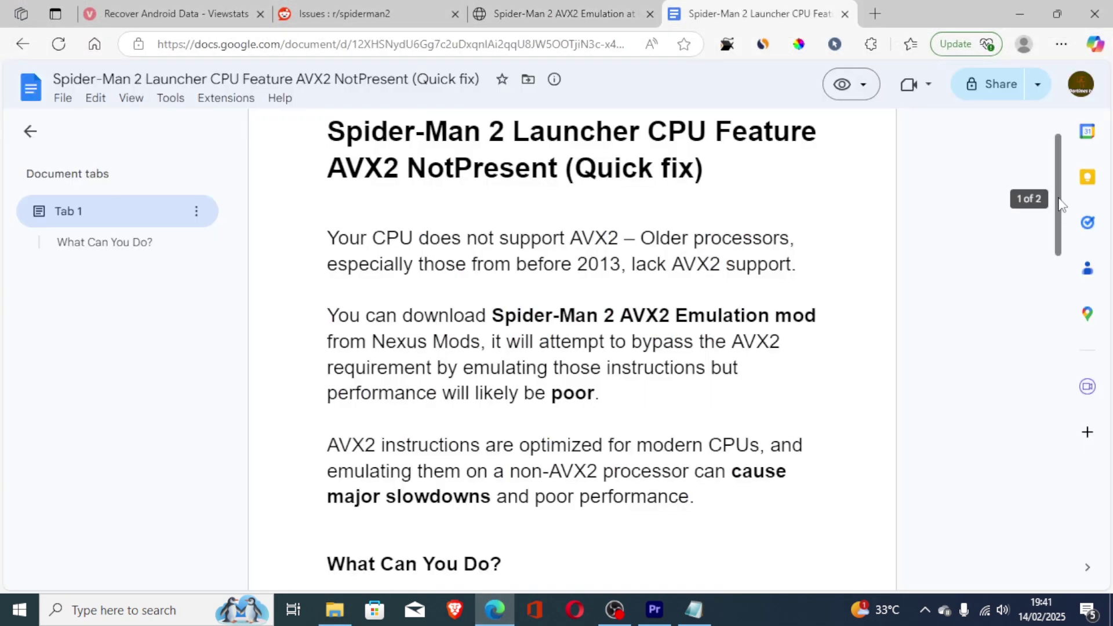
left_click_drag(1061, 205, 1061, 303)
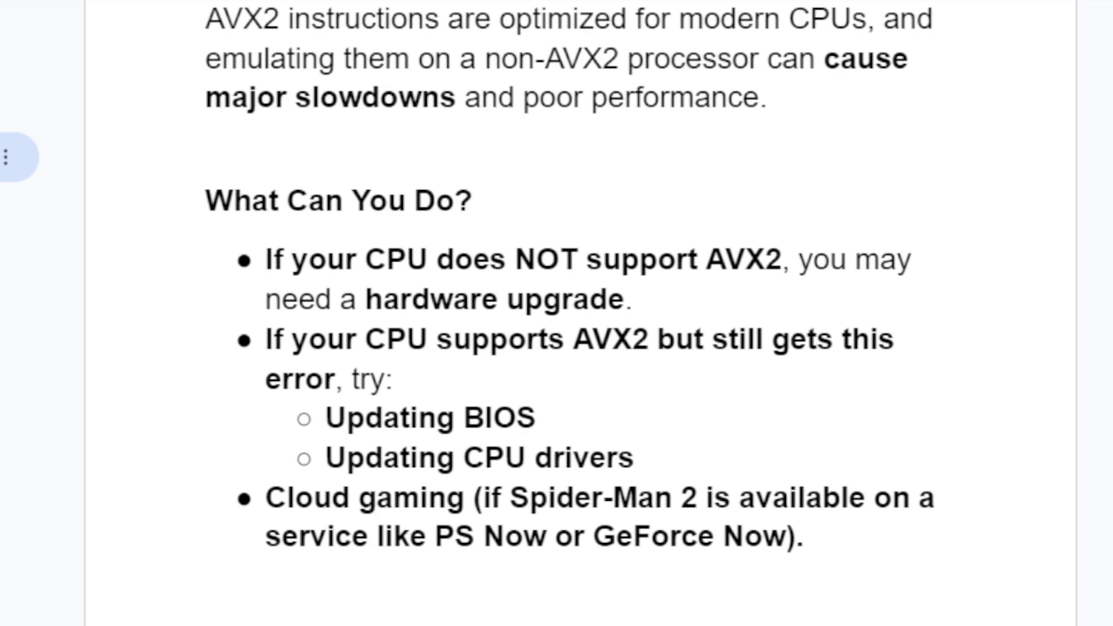
scroll(684, 187, "up", 6)
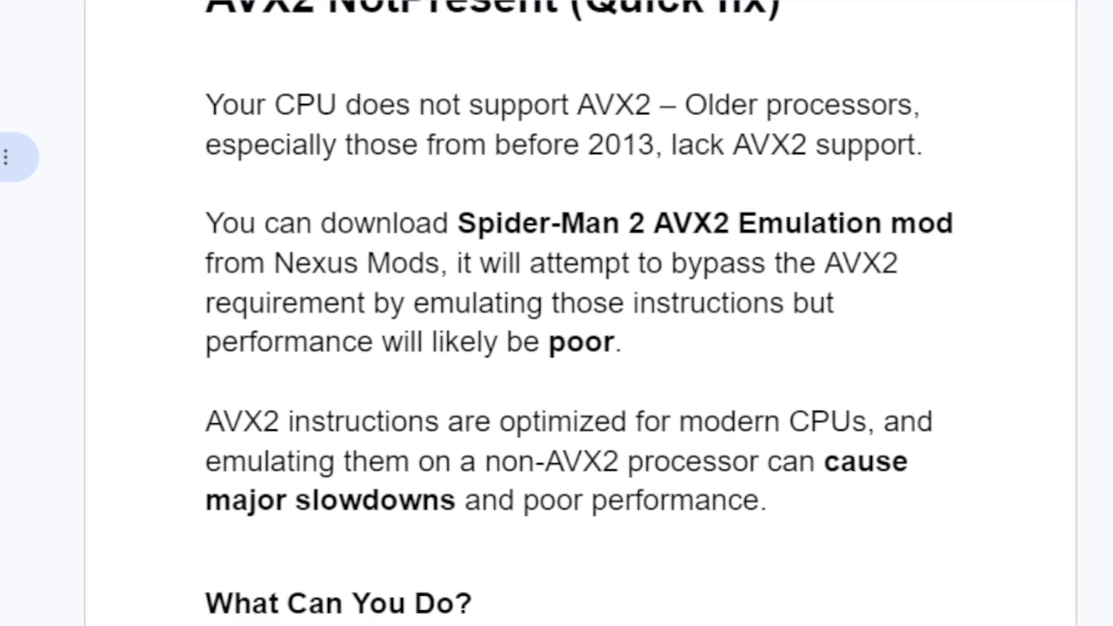
scroll(623, 73, "up", 3)
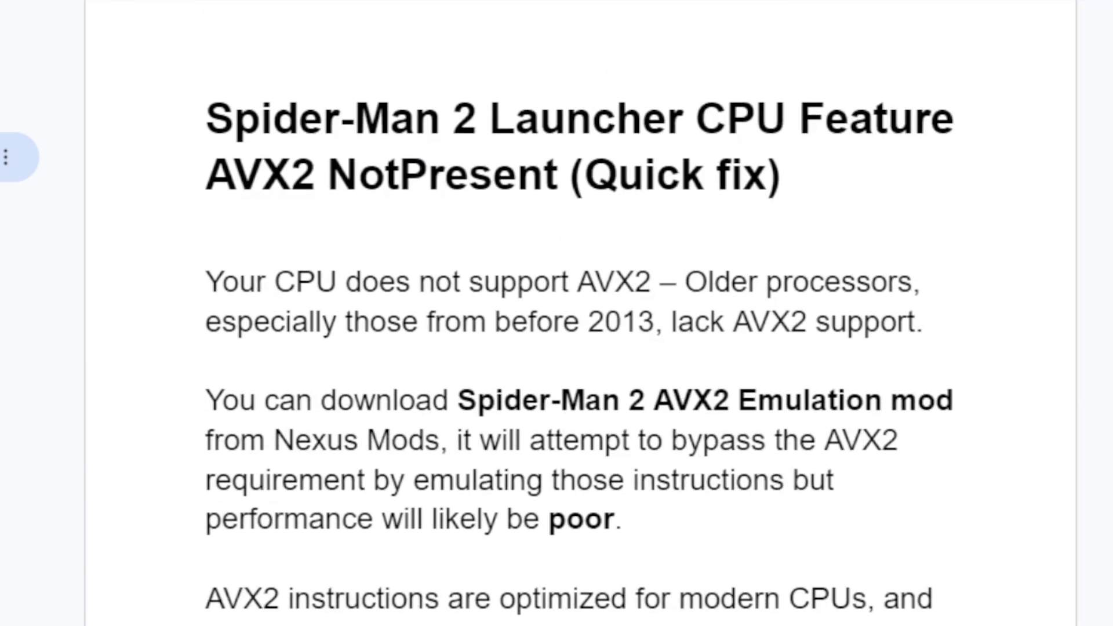
scroll(556, 313, "down", 4)
scroll(556, 313, "down", 2)
scroll(557, 313, "down", 7)
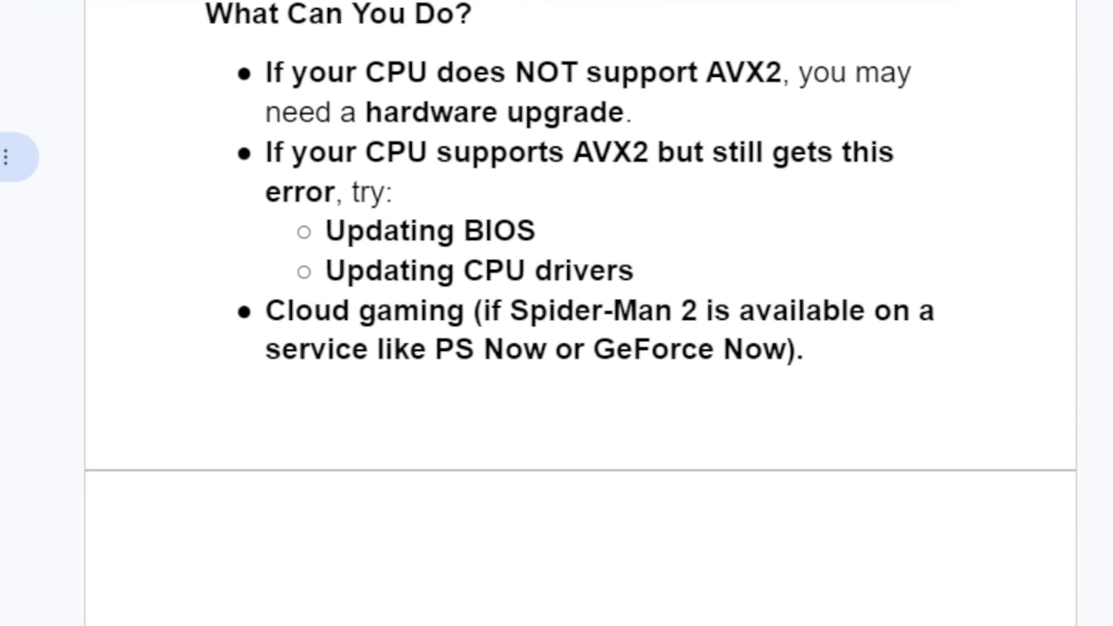
scroll(557, 313, "up", 6)
scroll(557, 313, "up", 4)
scroll(557, 313, "up", 2)
scroll(557, 313, "up", 1)
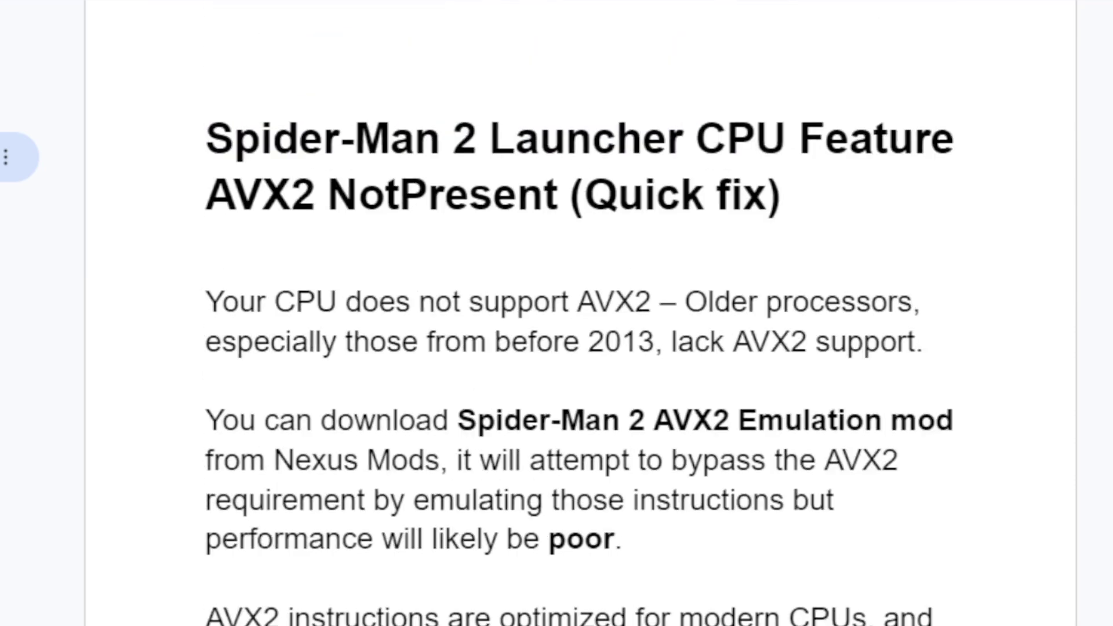
scroll(557, 313, "down", 1)
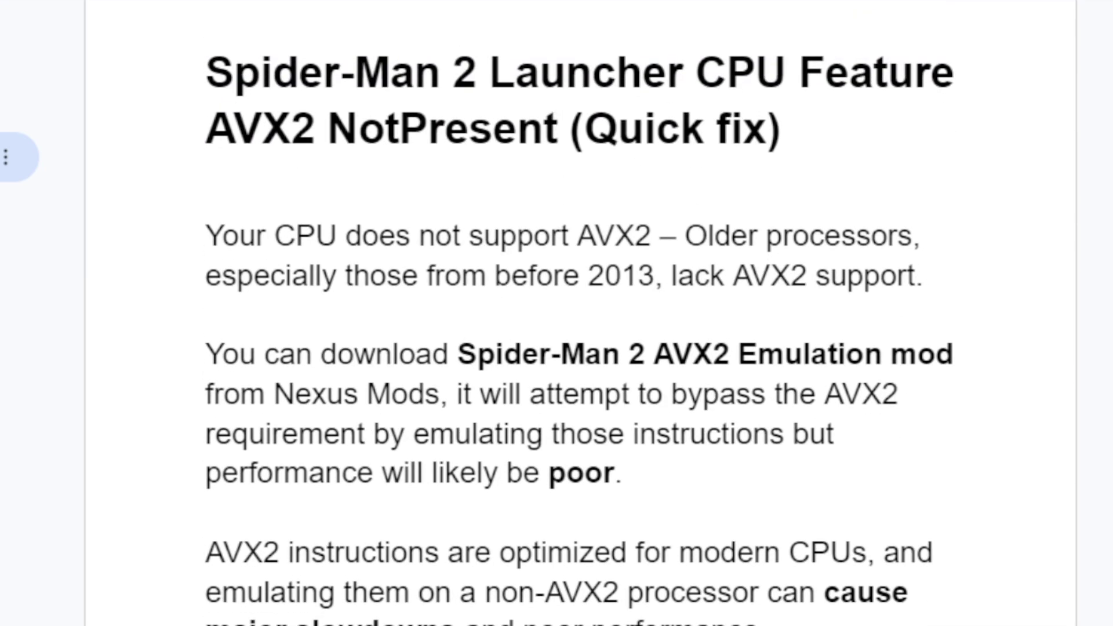
scroll(557, 313, "down", 5)
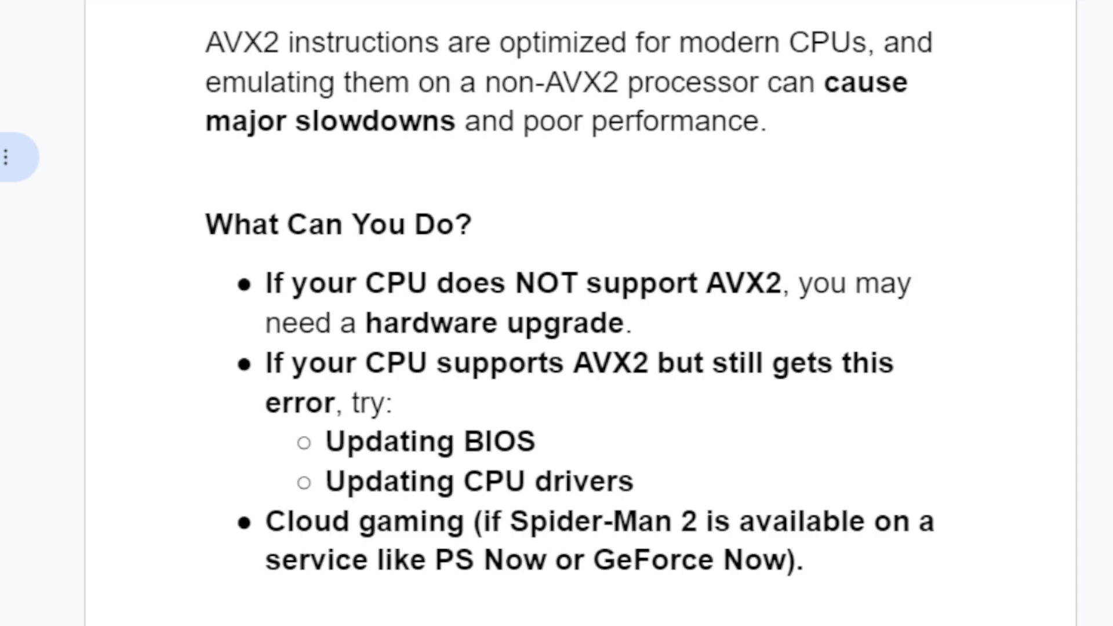
scroll(557, 313, "up", 5)
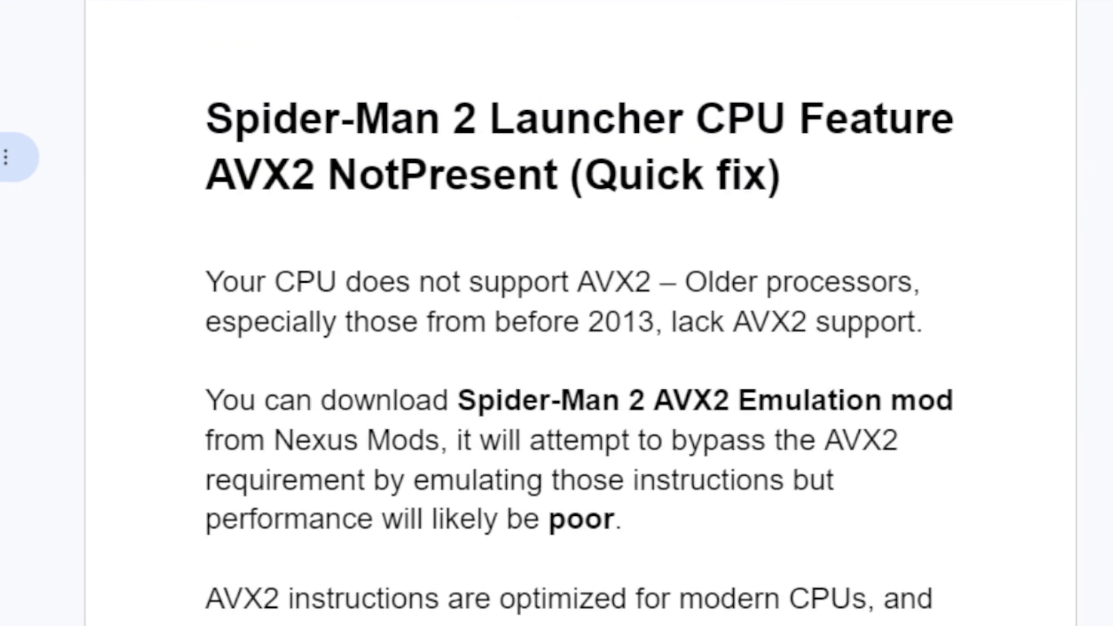
scroll(557, 313, "down", 10)
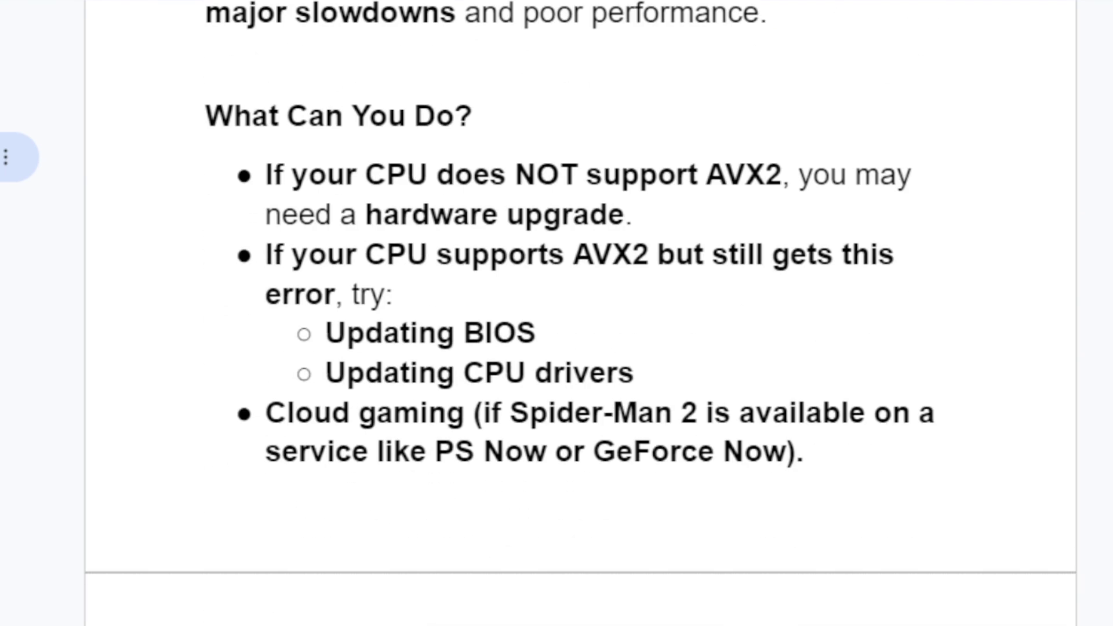